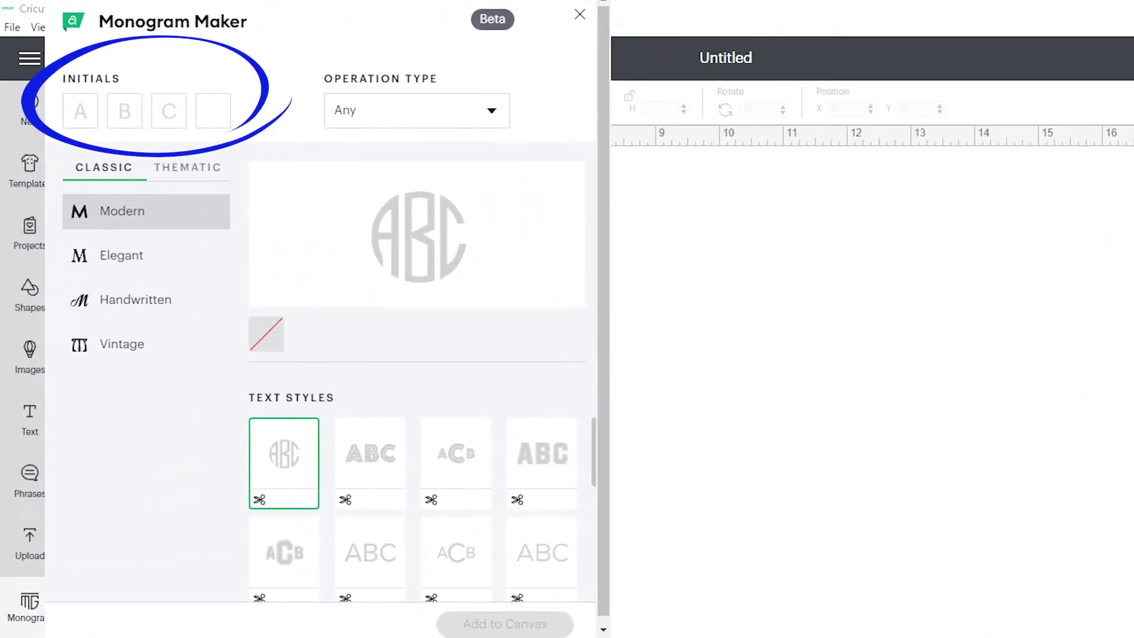
Enter the initials HMM, review the operation types and apply the circular Modern text style
{"action": "type", "text": "HMM"}
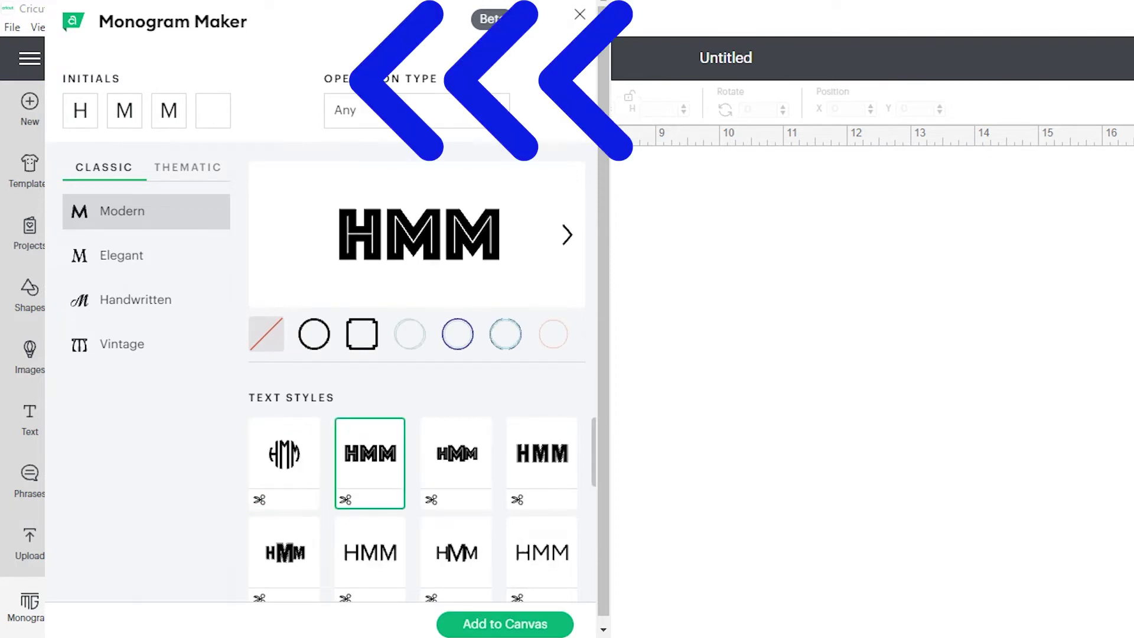
{"action": "left_click", "coordinate": [492, 111]}
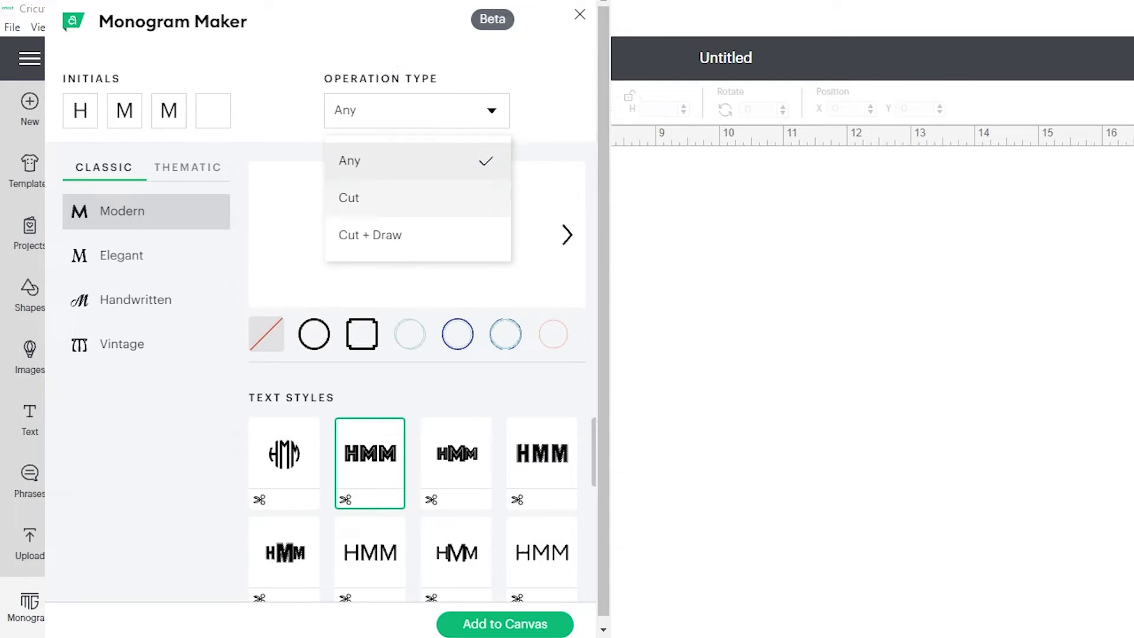
{"action": "left_click", "coordinate": [284, 463]}
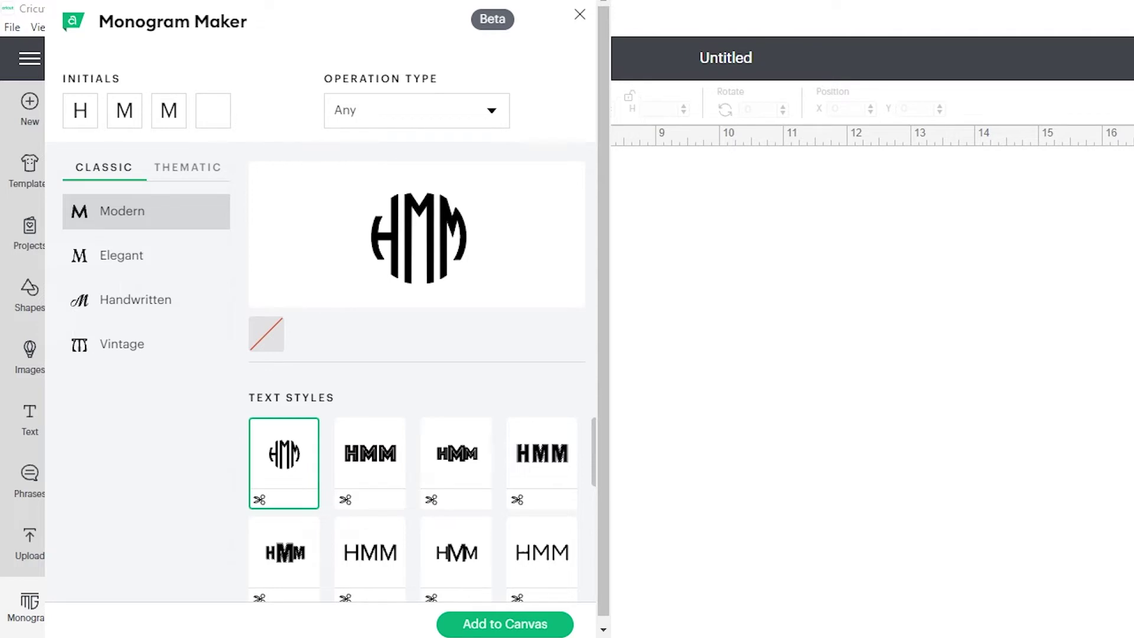
{"action": "scroll", "coordinate": [417, 509], "scroll_direction": "down", "scroll_amount": 5}
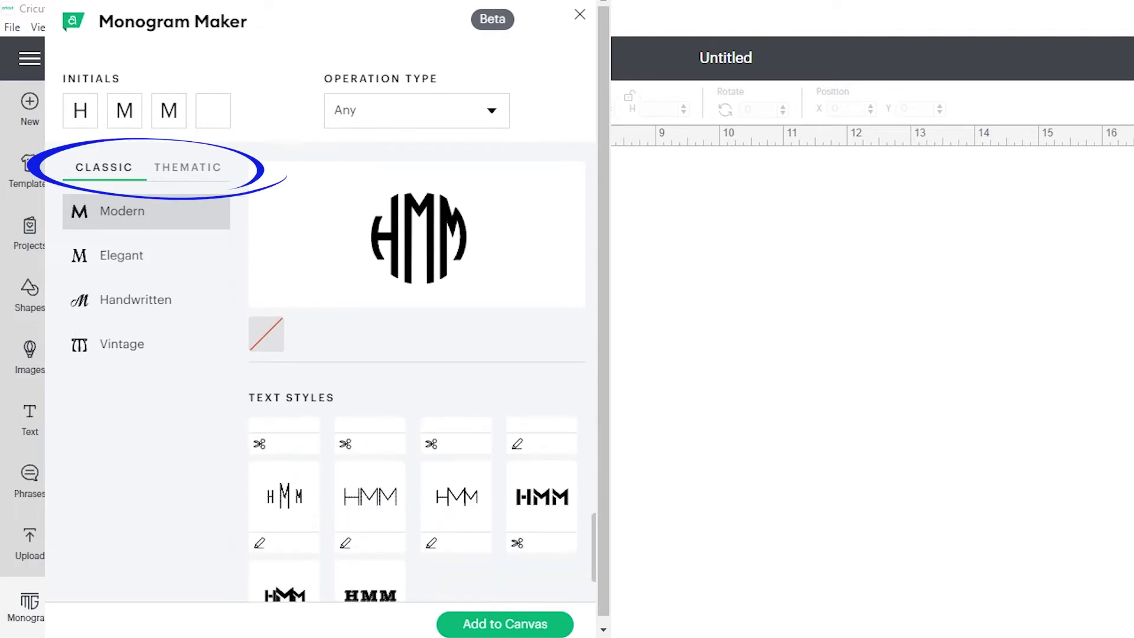
{"action": "scroll", "coordinate": [417, 509], "scroll_direction": "up", "scroll_amount": 5}
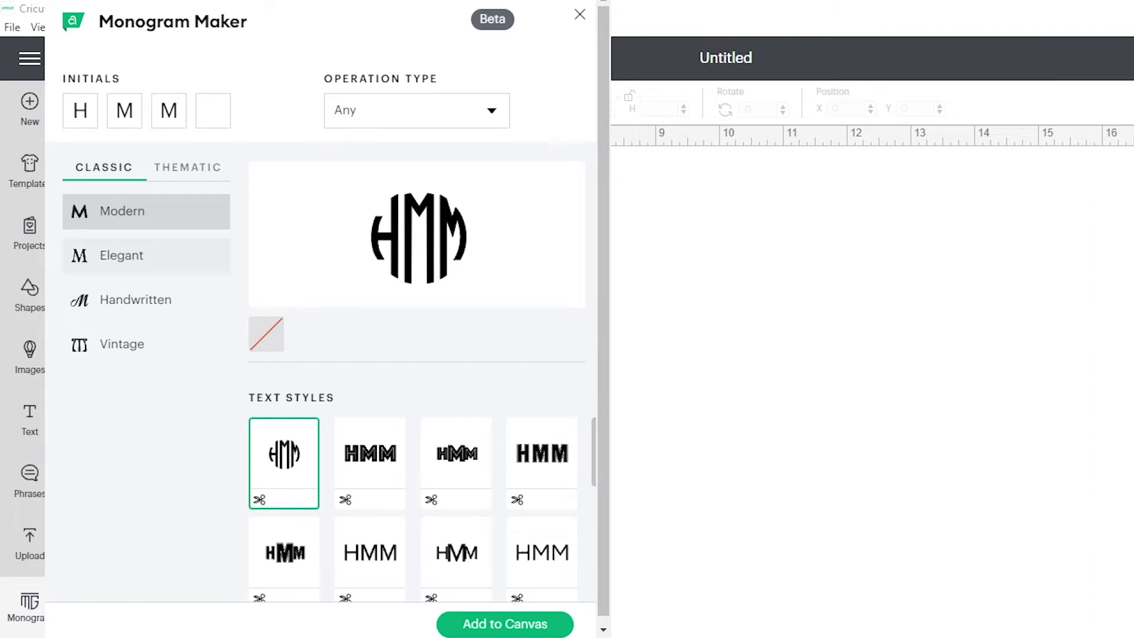
Switch to the Elegant text styles and try the available frames around the HMM monogram
{"action": "left_click", "coordinate": [146, 255]}
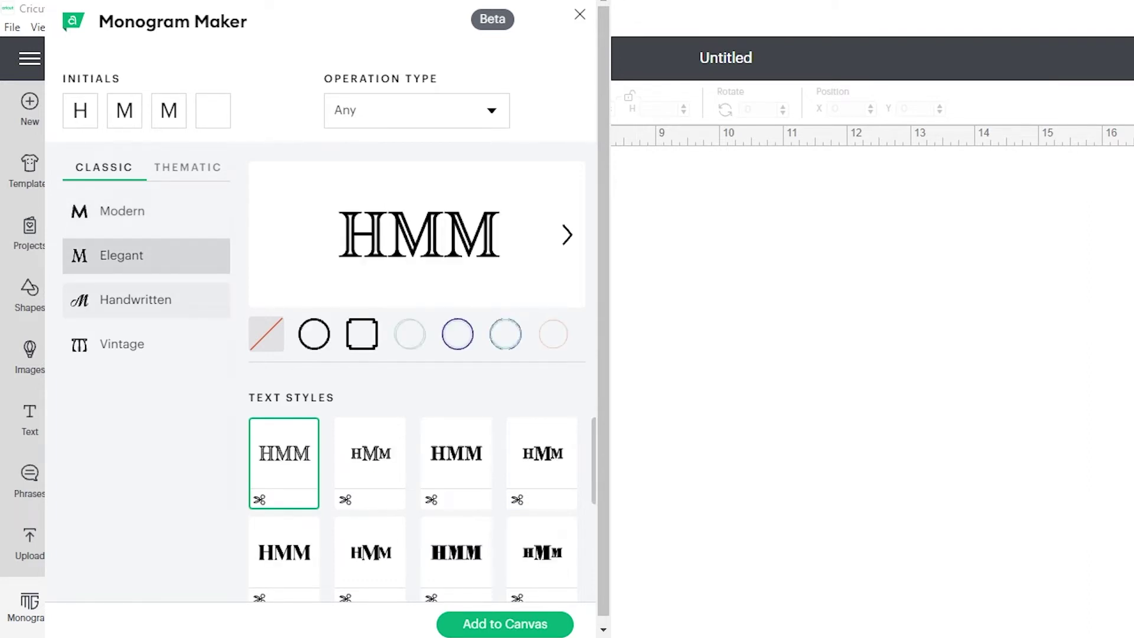
{"action": "left_click", "coordinate": [314, 335]}
{"action": "left_click", "coordinate": [362, 334]}
{"action": "left_click", "coordinate": [410, 334]}
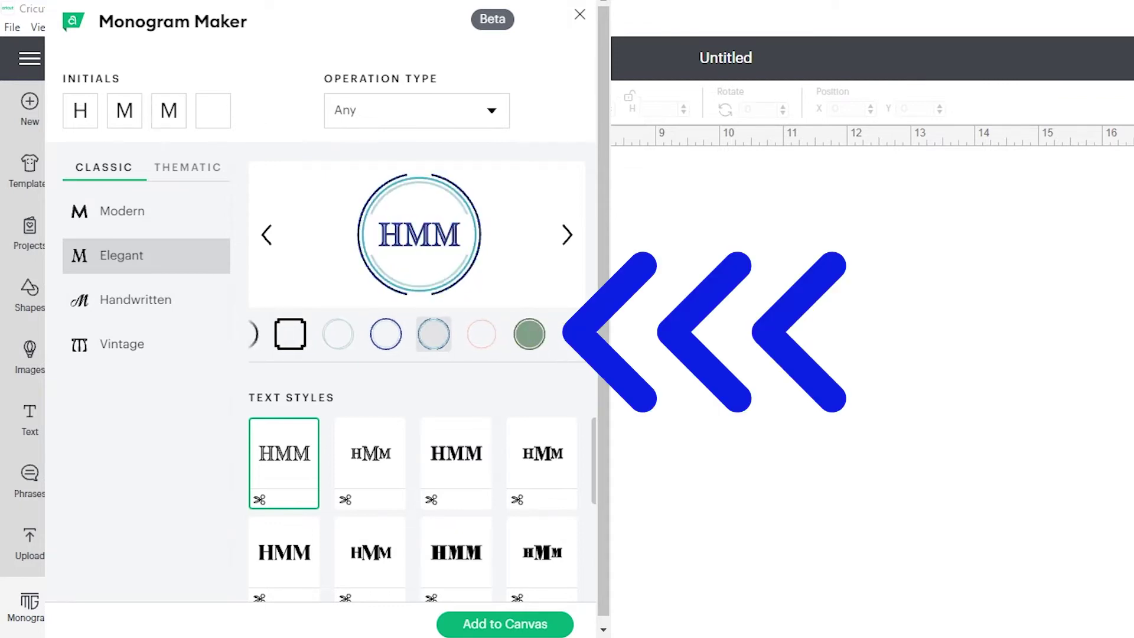
{"action": "left_click", "coordinate": [567, 235]}
{"action": "left_click", "coordinate": [567, 235]}
Browse the thematic Botanical and Decorative frame styles for the monogram
{"action": "left_click", "coordinate": [188, 168]}
{"action": "scroll", "coordinate": [414, 508], "scroll_direction": "down", "scroll_amount": 7}
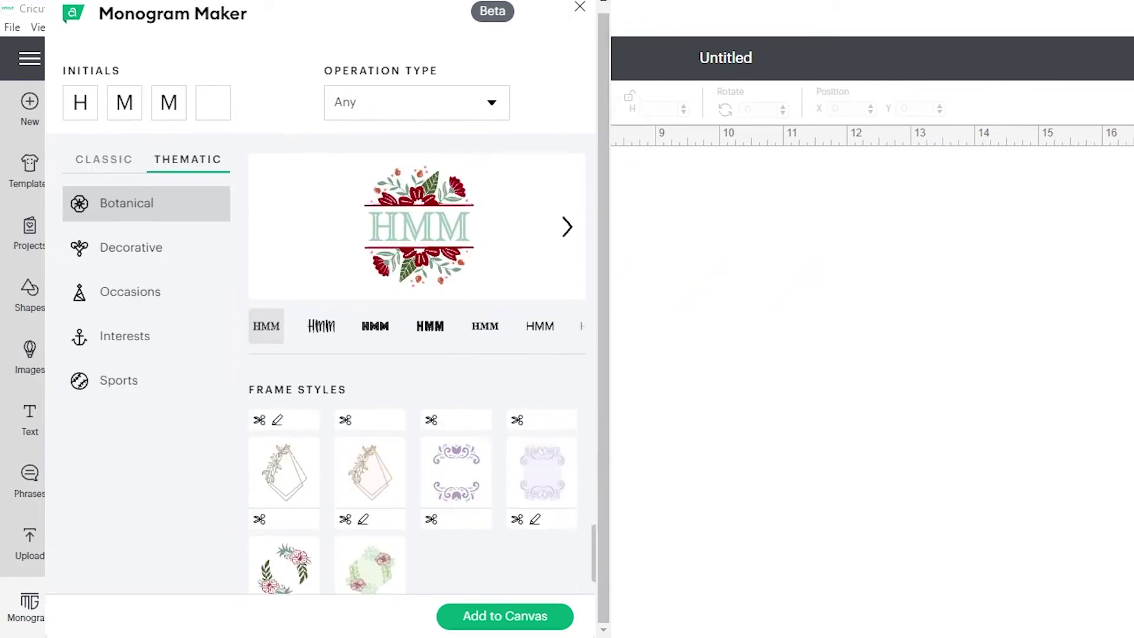
{"action": "scroll", "coordinate": [413, 502], "scroll_direction": "up", "scroll_amount": 7}
{"action": "left_click", "coordinate": [131, 247]}
{"action": "scroll", "coordinate": [414, 502], "scroll_direction": "down", "scroll_amount": 7}
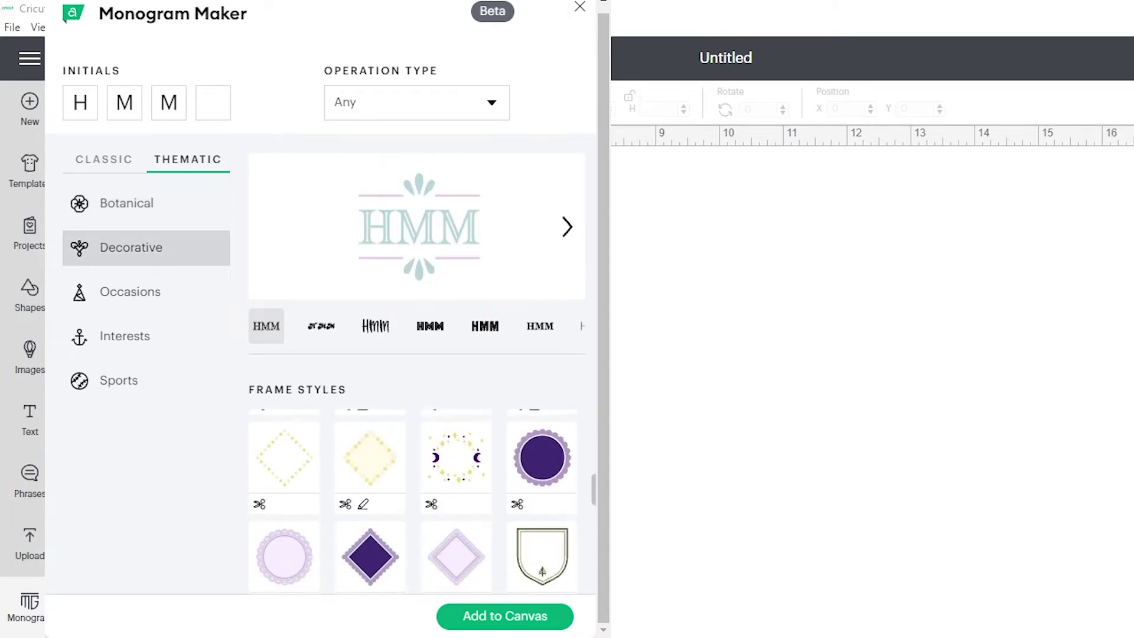
{"action": "scroll", "coordinate": [414, 502], "scroll_direction": "down", "scroll_amount": 6}
Try the red starburst frame from the Occasions theme and browse the remaining Occasions frames
{"action": "left_click", "coordinate": [130, 292]}
{"action": "scroll", "coordinate": [413, 502], "scroll_direction": "down", "scroll_amount": 1}
{"action": "scroll", "coordinate": [413, 502], "scroll_direction": "up", "scroll_amount": 1}
{"action": "left_click", "coordinate": [456, 455]}
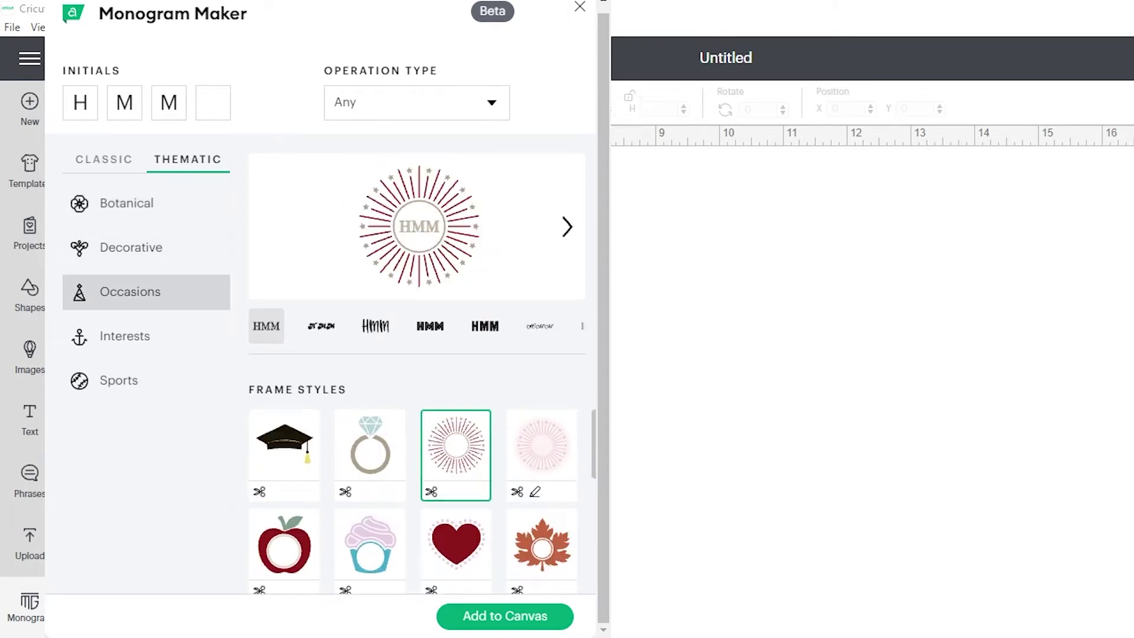
{"action": "scroll", "coordinate": [423, 502], "scroll_direction": "down", "scroll_amount": 2}
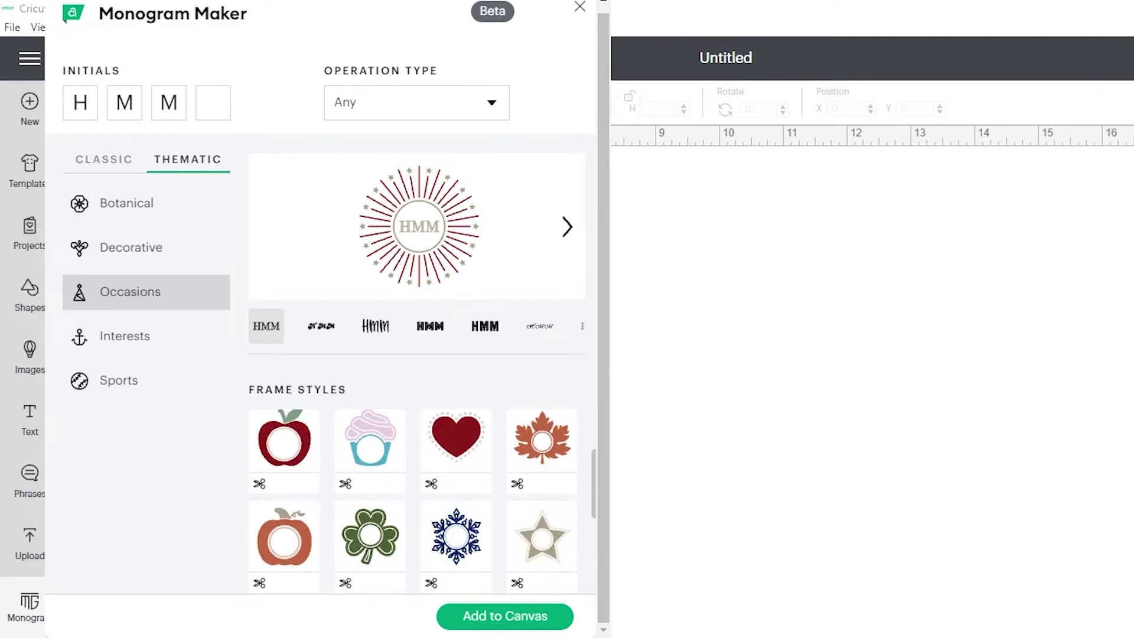
{"action": "scroll", "coordinate": [423, 502], "scroll_direction": "down", "scroll_amount": 4}
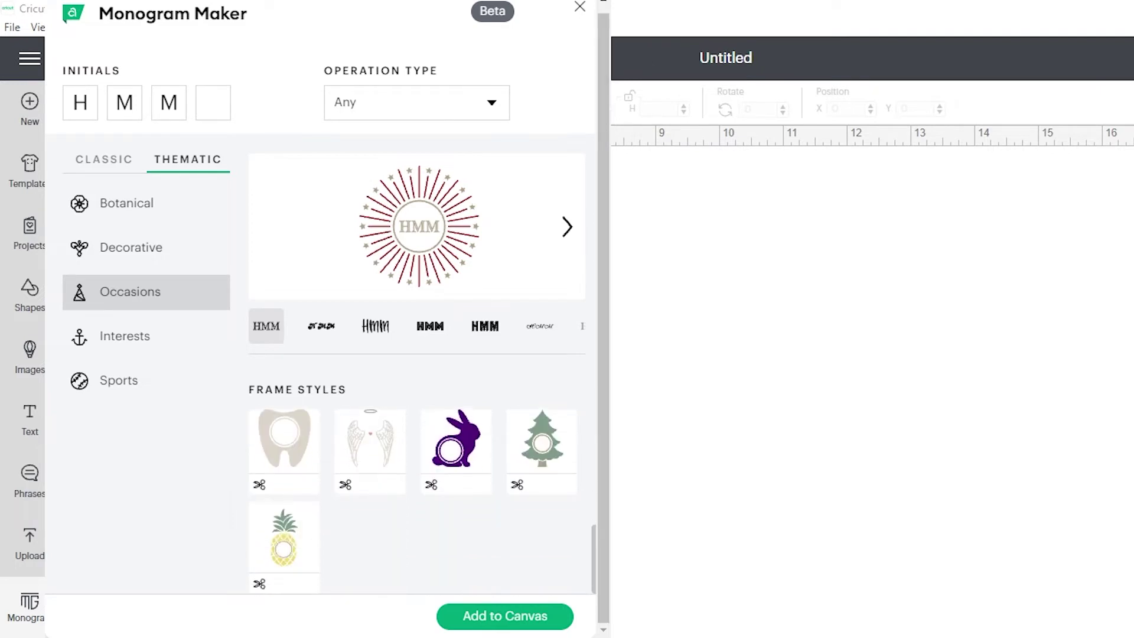
Browse the Interests and Sports frame styles for the monogram
{"action": "left_click", "coordinate": [146, 337]}
{"action": "scroll", "coordinate": [423, 502], "scroll_direction": "down", "scroll_amount": 2}
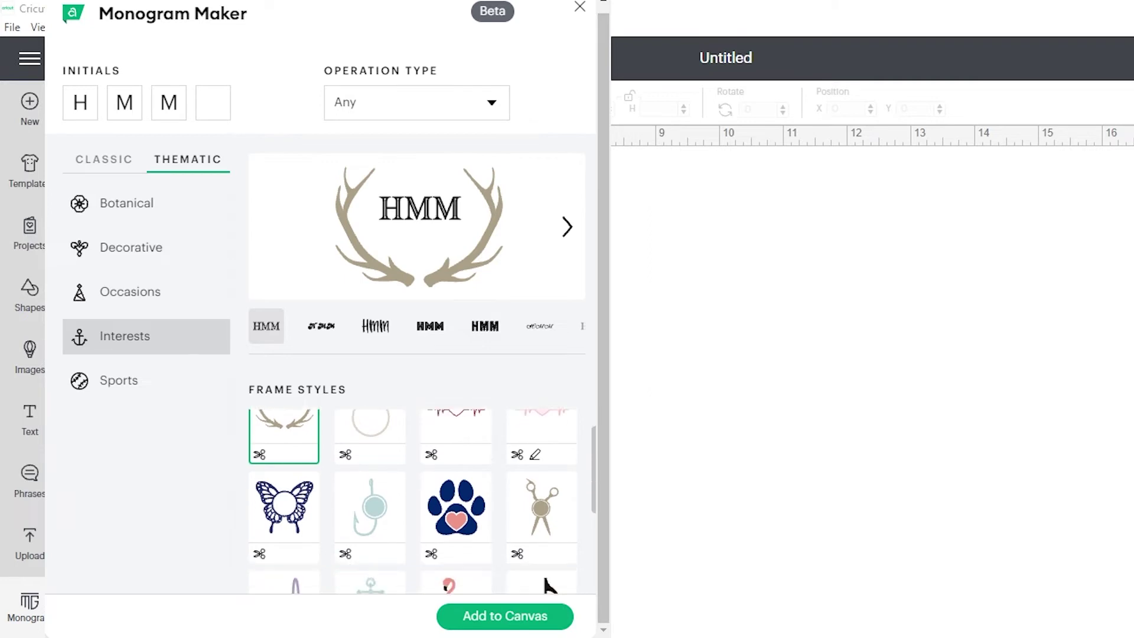
{"action": "scroll", "coordinate": [423, 503], "scroll_direction": "down", "scroll_amount": 2}
{"action": "left_click", "coordinate": [146, 381]}
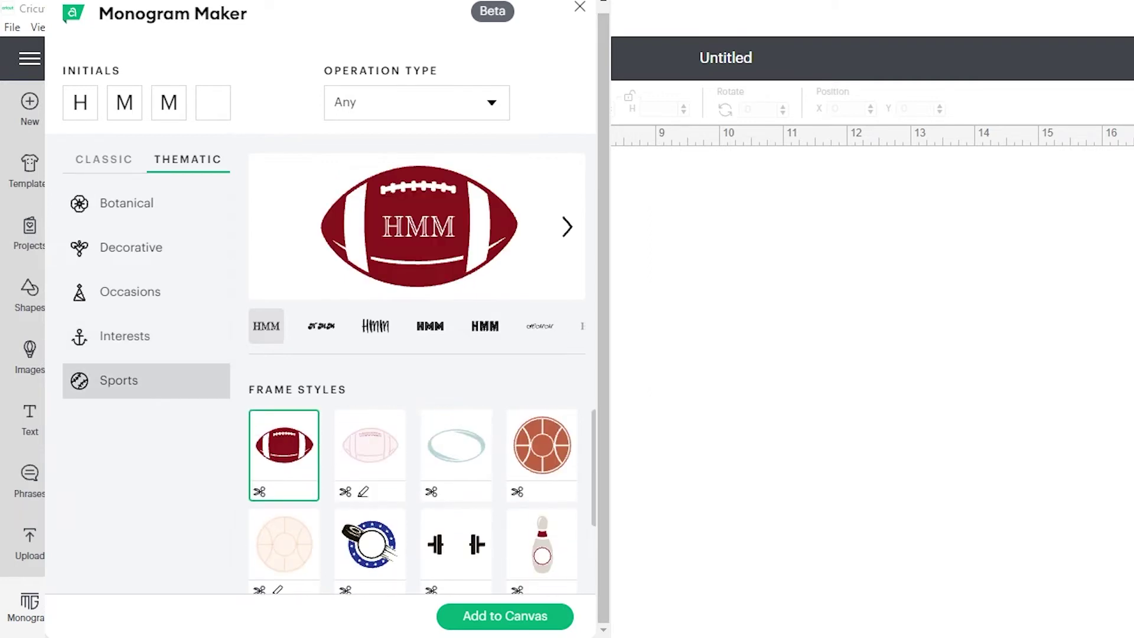
{"action": "scroll", "coordinate": [423, 502], "scroll_direction": "down", "scroll_amount": 3}
Apply the red starburst frame from the Occasions theme with the bold block lettering for the initials
{"action": "left_click", "coordinate": [130, 292]}
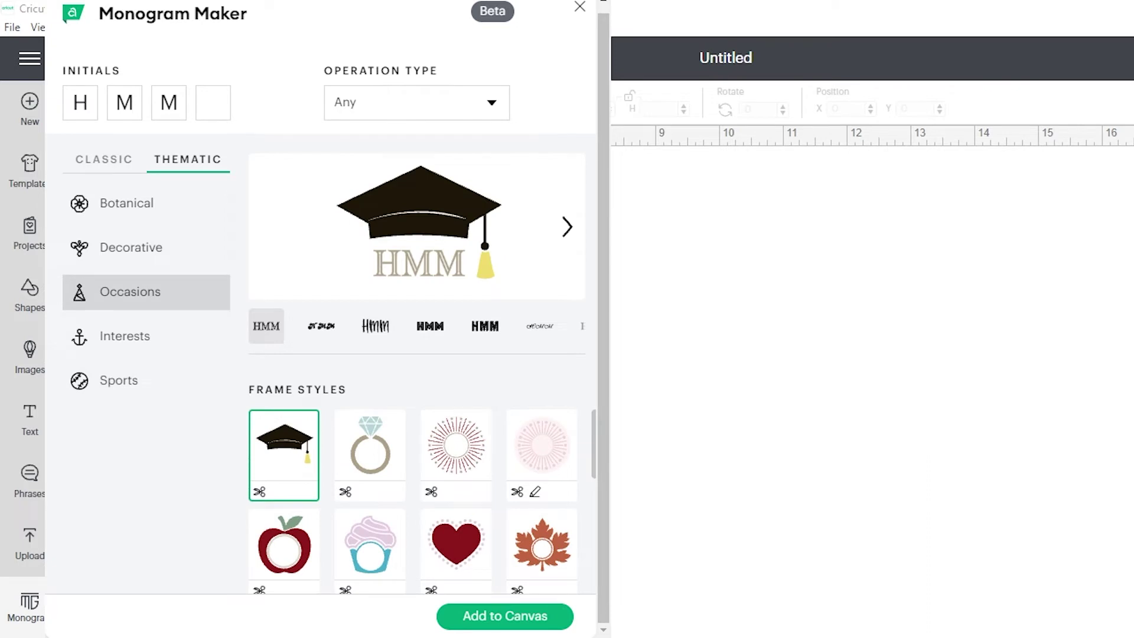
{"action": "left_click", "coordinate": [456, 447]}
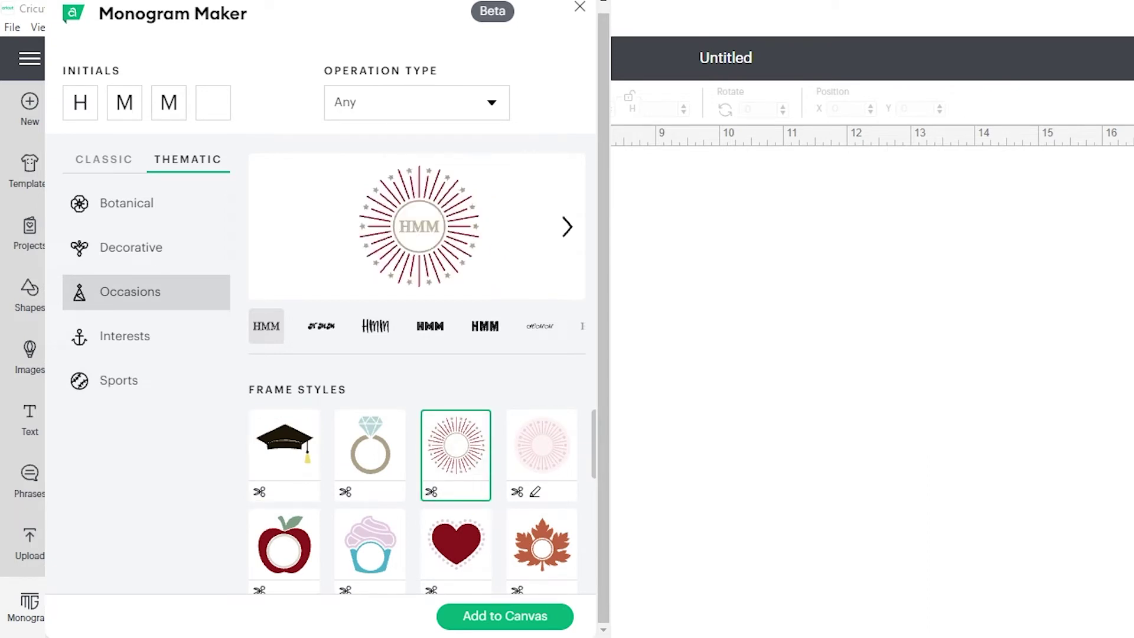
{"action": "left_click", "coordinate": [567, 227]}
{"action": "left_click", "coordinate": [567, 227]}
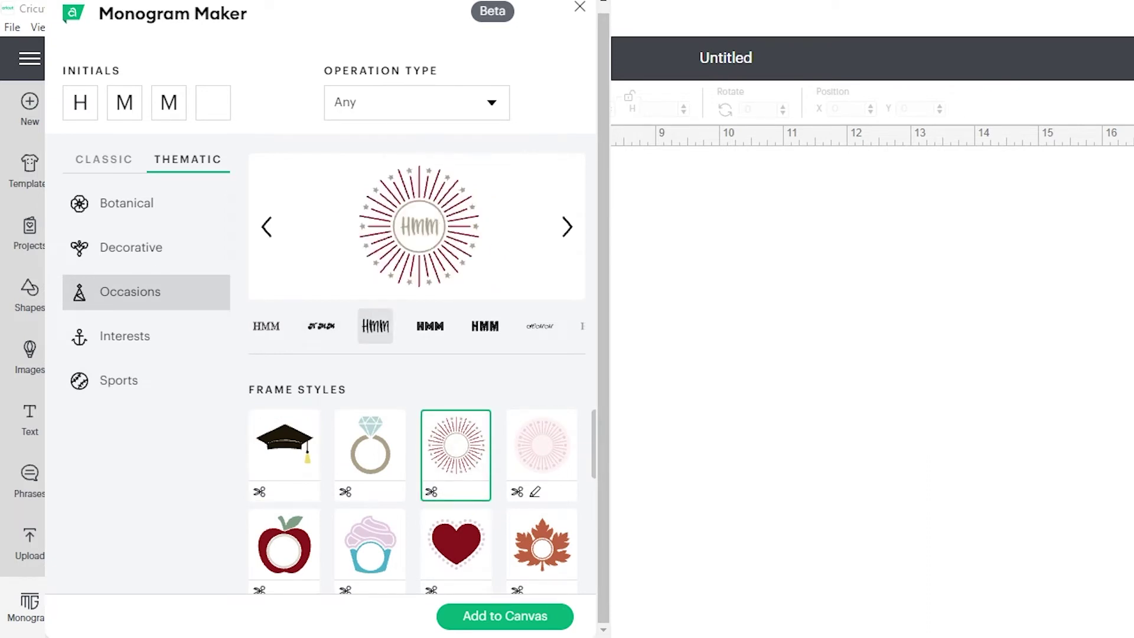
{"action": "left_click", "coordinate": [430, 326]}
{"action": "left_click", "coordinate": [485, 326]}
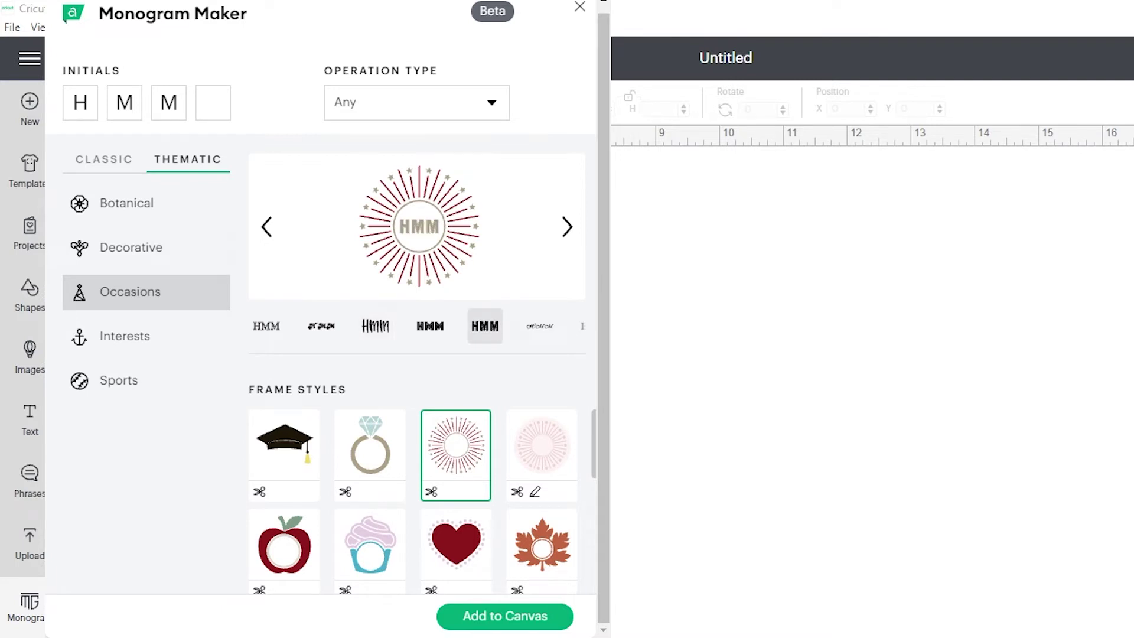
Preview the remaining lettering styles inside the starburst frame, up to the last script style
{"action": "left_click", "coordinate": [567, 227]}
{"action": "left_click", "coordinate": [567, 227]}
{"action": "left_click", "coordinate": [567, 226]}
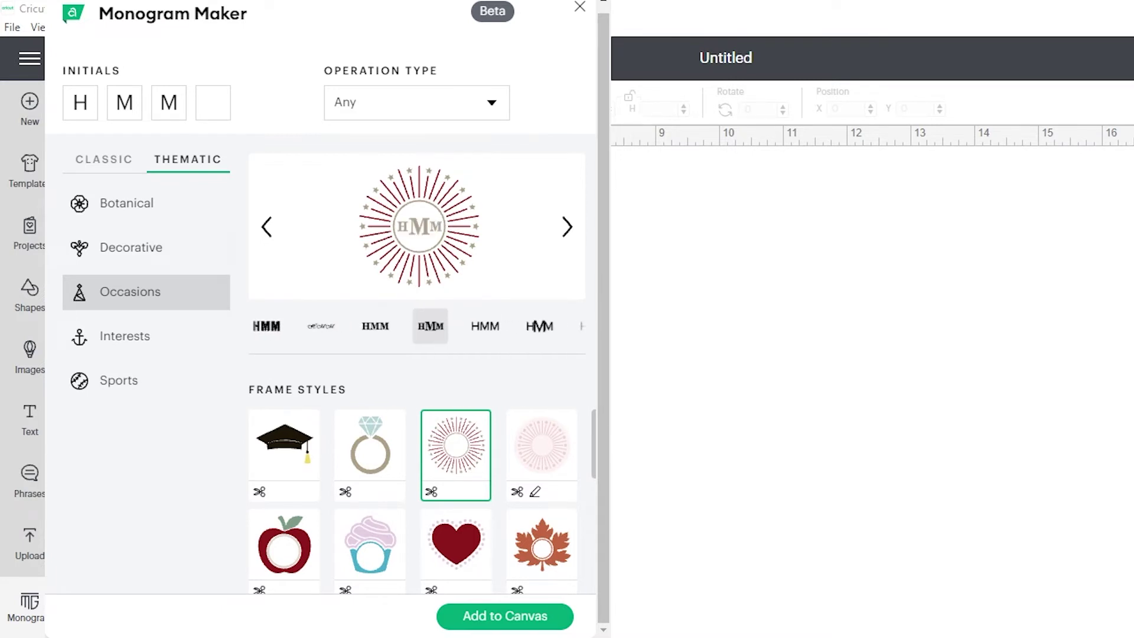
{"action": "left_click", "coordinate": [567, 227]}
{"action": "left_click", "coordinate": [567, 227]}
{"action": "left_click", "coordinate": [567, 227]}
{"action": "left_click", "coordinate": [567, 227]}
{"action": "left_click", "coordinate": [567, 227]}
{"action": "left_click", "coordinate": [567, 226]}
{"action": "left_click", "coordinate": [567, 226]}
{"action": "left_click", "coordinate": [567, 227]}
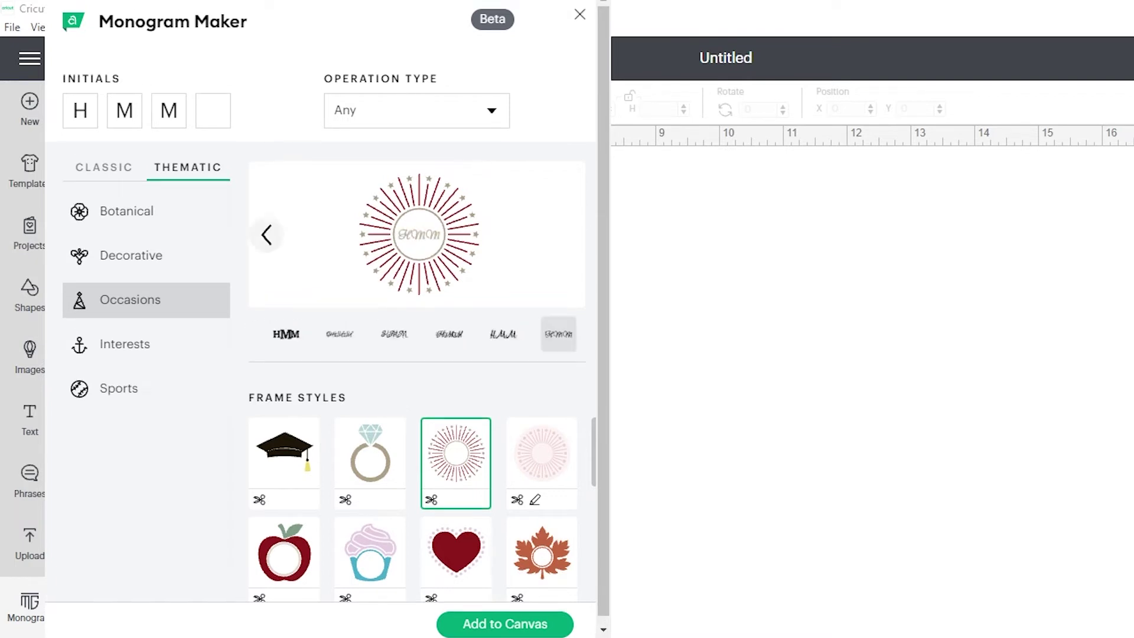
Return the starburst monogram to the bold block lettering and add it to the canvas
{"action": "left_click", "coordinate": [267, 234]}
{"action": "left_click", "coordinate": [266, 235]}
{"action": "left_click", "coordinate": [266, 234]}
{"action": "left_click", "coordinate": [266, 234]}
{"action": "left_click", "coordinate": [266, 235]}
{"action": "left_click", "coordinate": [266, 235]}
{"action": "left_click", "coordinate": [267, 235]}
{"action": "left_click", "coordinate": [267, 235]}
{"action": "left_click", "coordinate": [267, 234]}
{"action": "left_click", "coordinate": [266, 235]}
{"action": "left_click", "coordinate": [266, 235]}
{"action": "left_click", "coordinate": [267, 235]}
{"action": "left_click", "coordinate": [267, 235]}
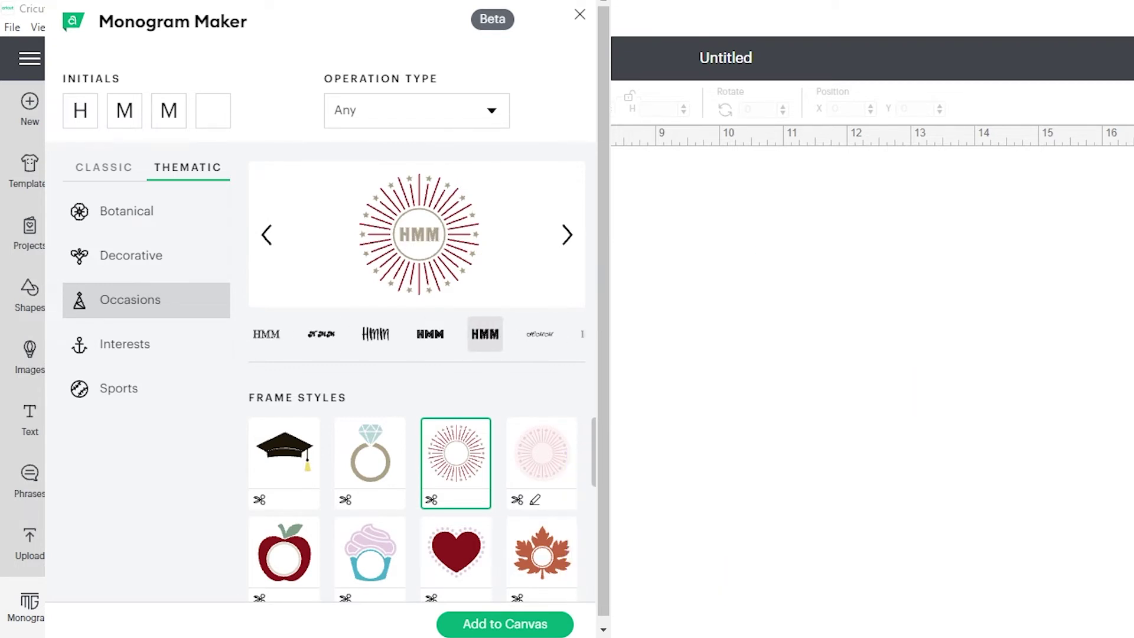
{"action": "left_click", "coordinate": [505, 624]}
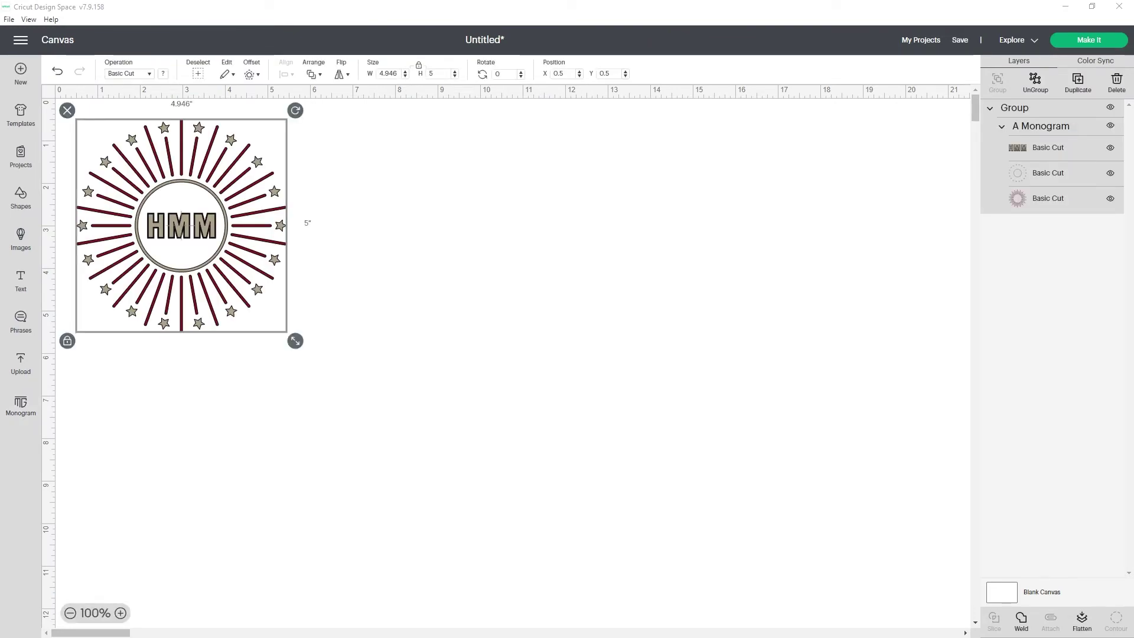
Examine the monogram's three layers: the initials, the ring with stars and the red rays
{"action": "left_click", "coordinate": [121, 613]}
{"action": "left_click", "coordinate": [121, 613]}
{"action": "left_click", "coordinate": [120, 613]}
{"action": "left_click", "coordinate": [1048, 147]}
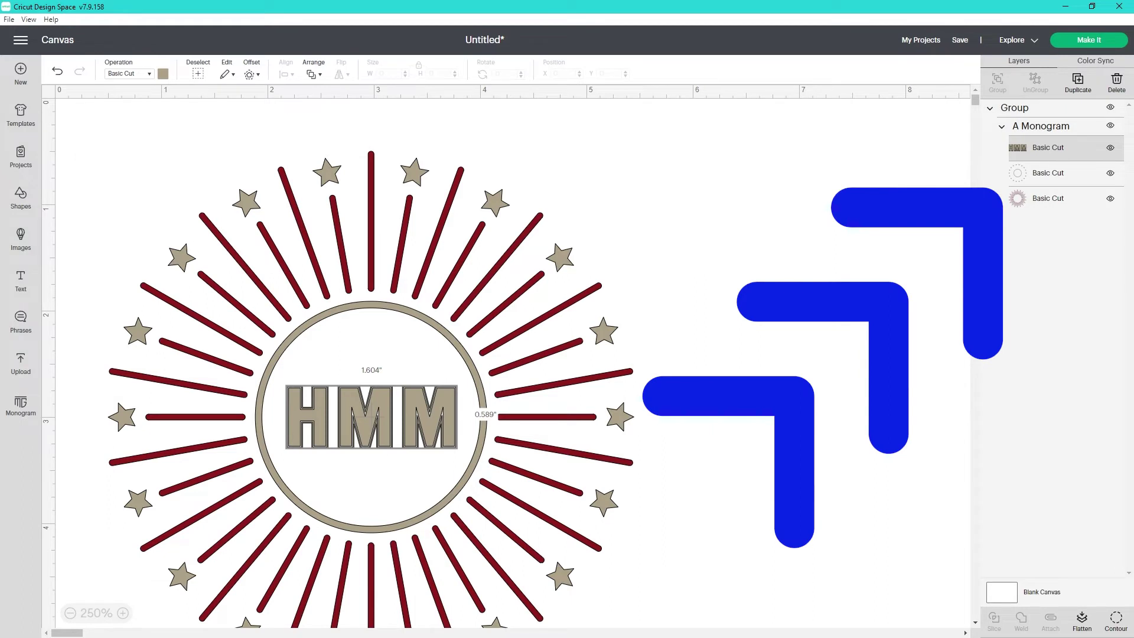
{"action": "left_click", "coordinate": [1048, 173]}
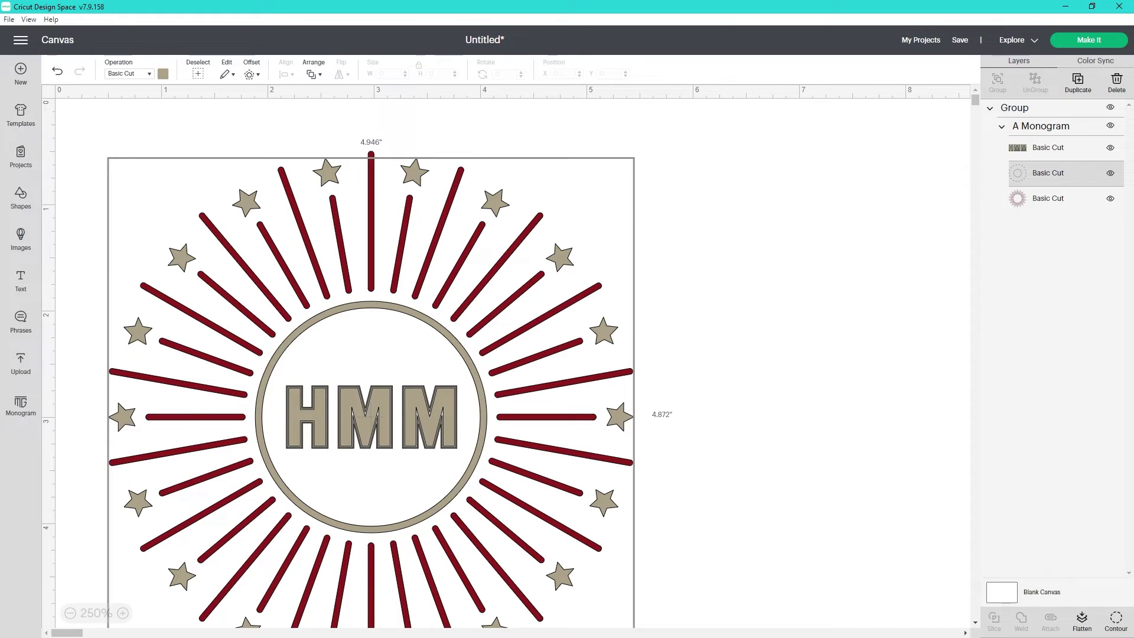
{"action": "left_click", "coordinate": [1048, 198]}
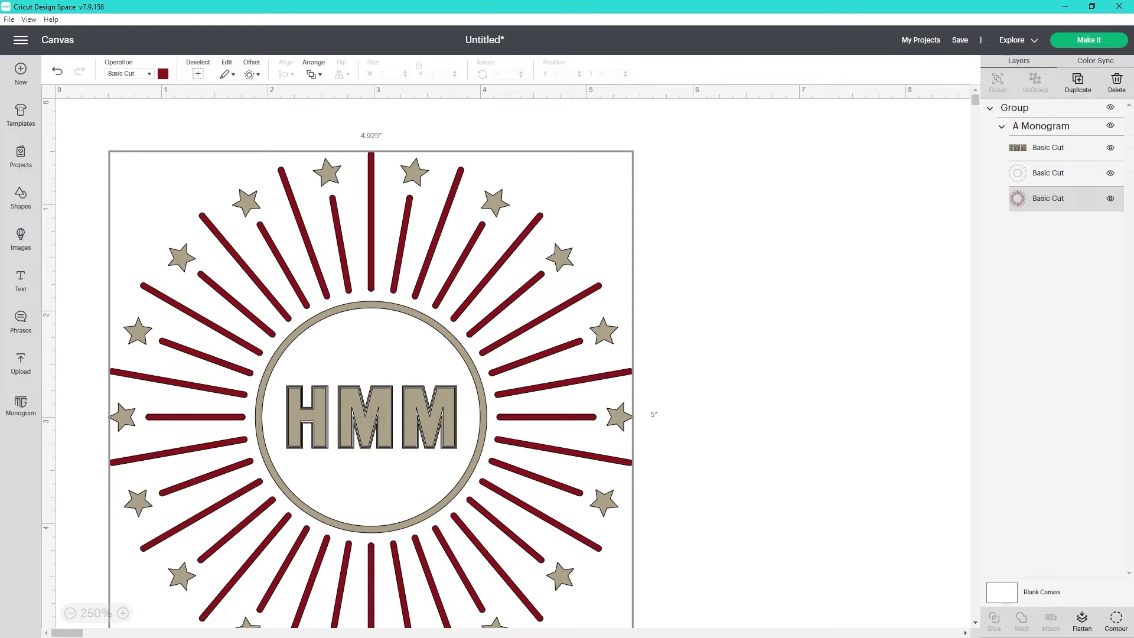
{"action": "key", "text": "Escape"}
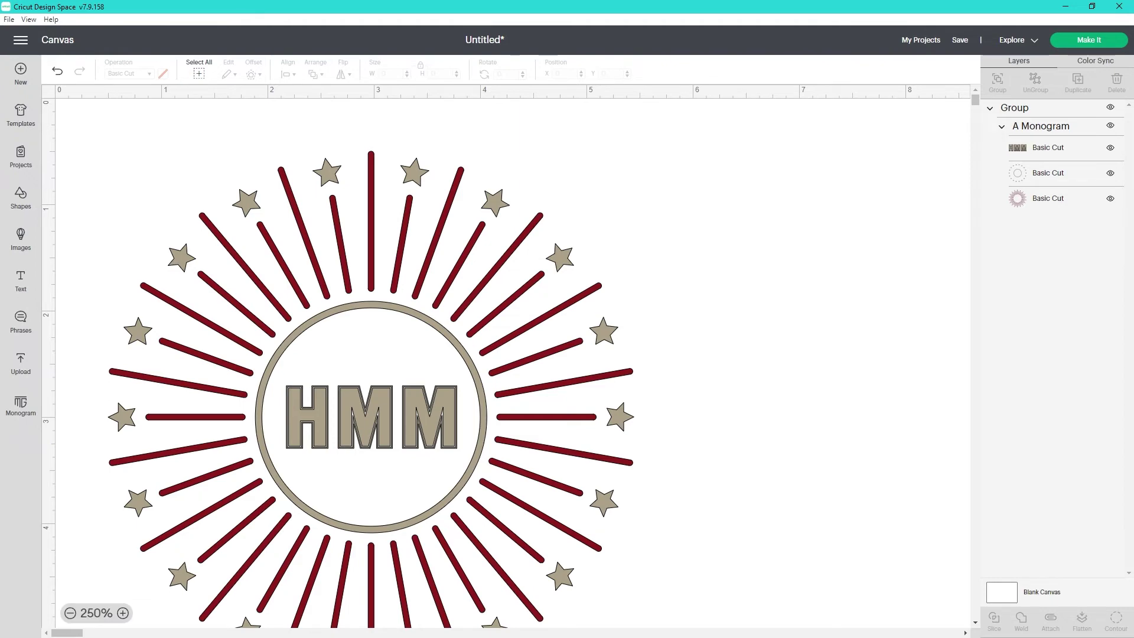
Start a second design in the Monogram Maker with the initials HMM
{"action": "left_click", "coordinate": [71, 613]}
{"action": "left_click", "coordinate": [70, 613]}
{"action": "left_click", "coordinate": [71, 613]}
{"action": "key", "text": "ctrl+minus"}
{"action": "key", "text": "ctrl+minus"}
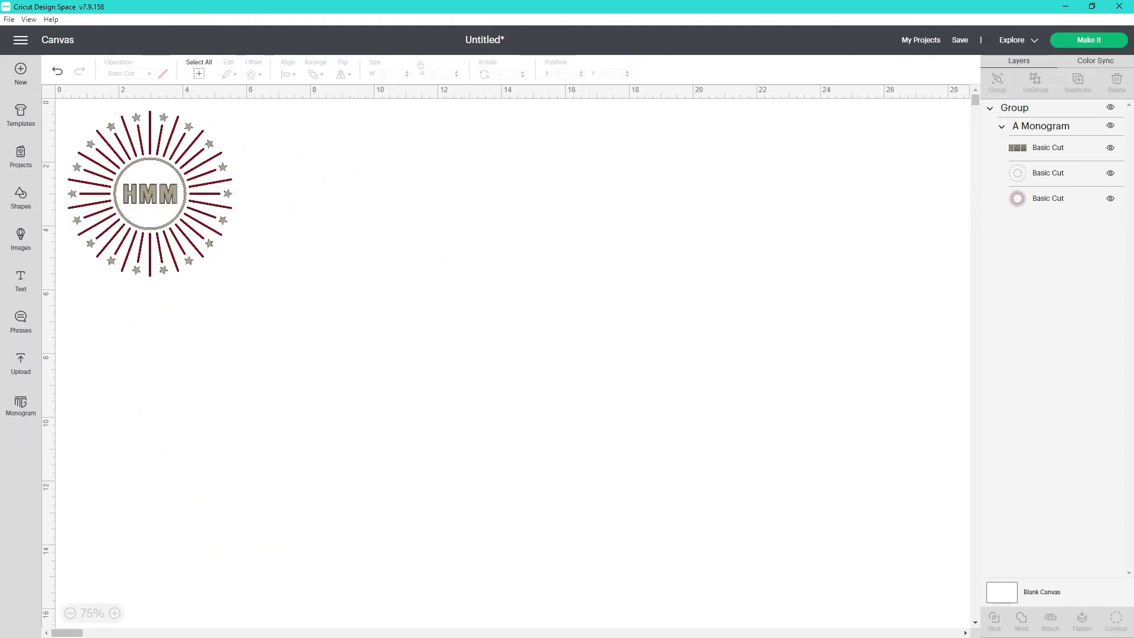
{"action": "left_click", "coordinate": [20, 406]}
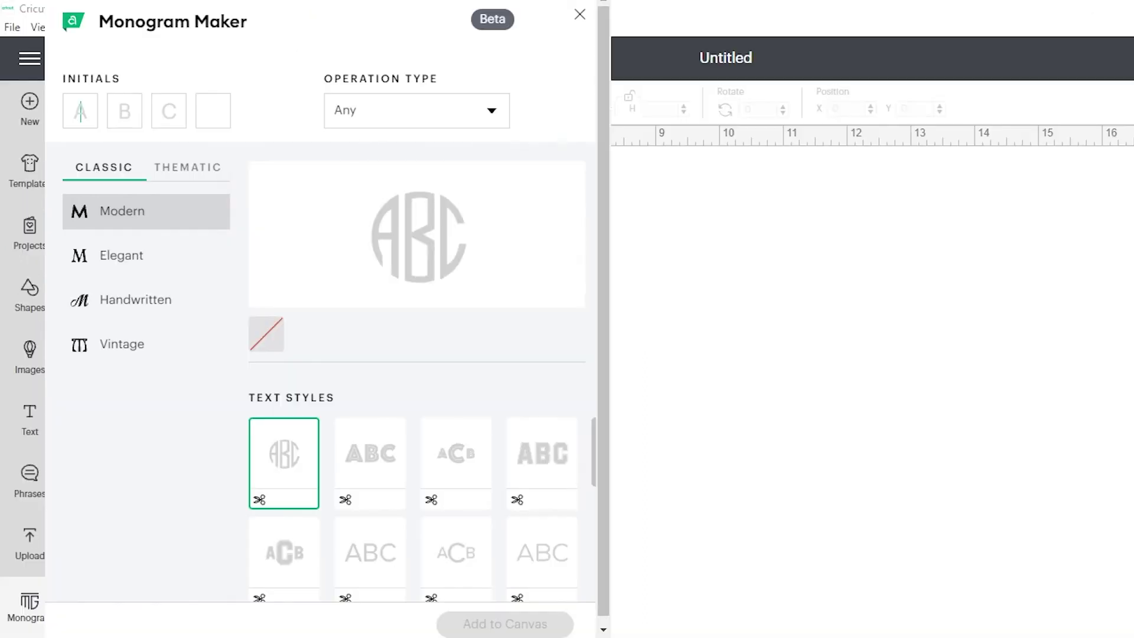
{"action": "type", "text": "HMM"}
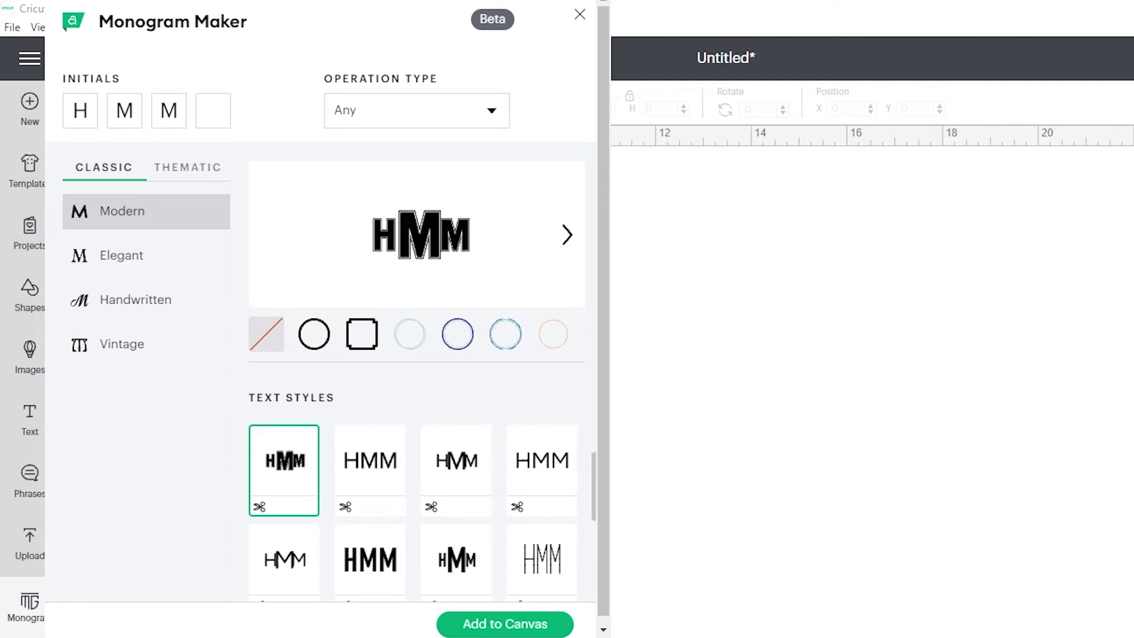
Reorder the initials to M, M, H
{"action": "double_click", "coordinate": [83, 111]}
{"action": "key", "text": "BackSpace"}
{"action": "double_click", "coordinate": [169, 111]}
{"action": "left_click", "coordinate": [213, 111]}
{"action": "double_click", "coordinate": [80, 111]}
{"action": "key", "text": "BackSpace"}
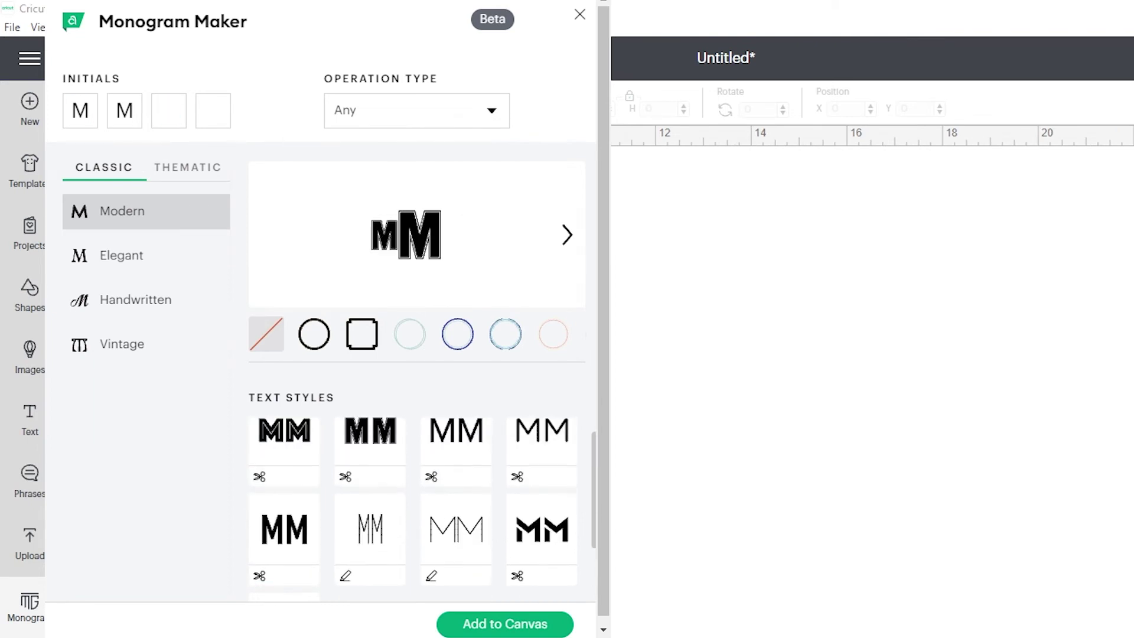
{"action": "left_click", "coordinate": [169, 111]}
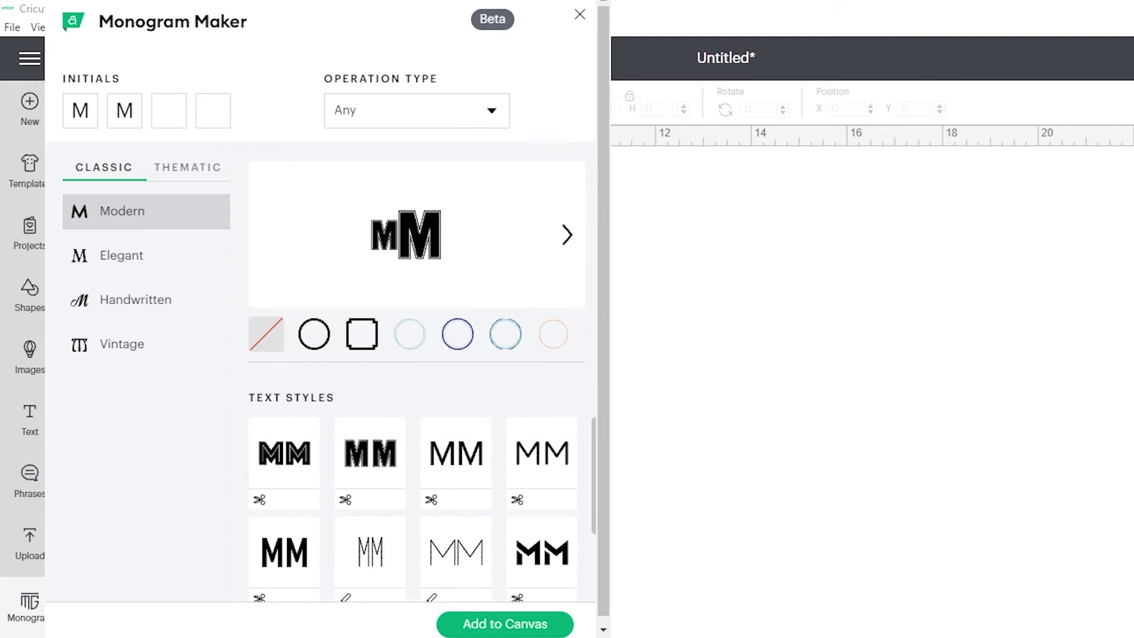
{"action": "type", "text": "H"}
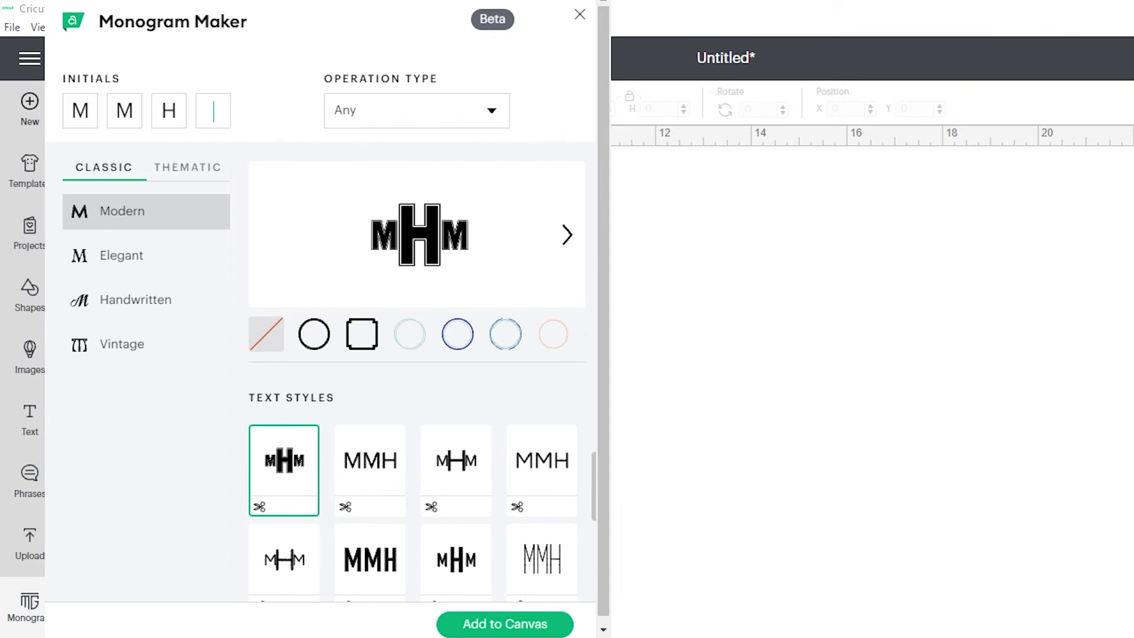
Change the initials to Z&W and apply the circular Modern text style
{"action": "double_click", "coordinate": [128, 111]}
{"action": "type", "text": "A"}
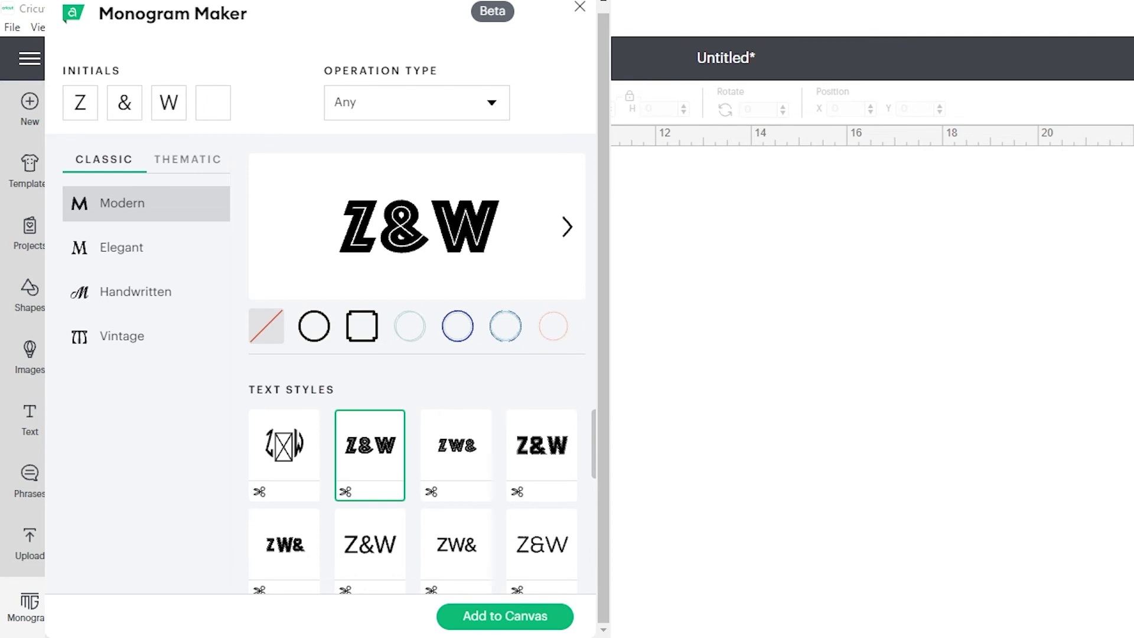
{"action": "left_click", "coordinate": [284, 455]}
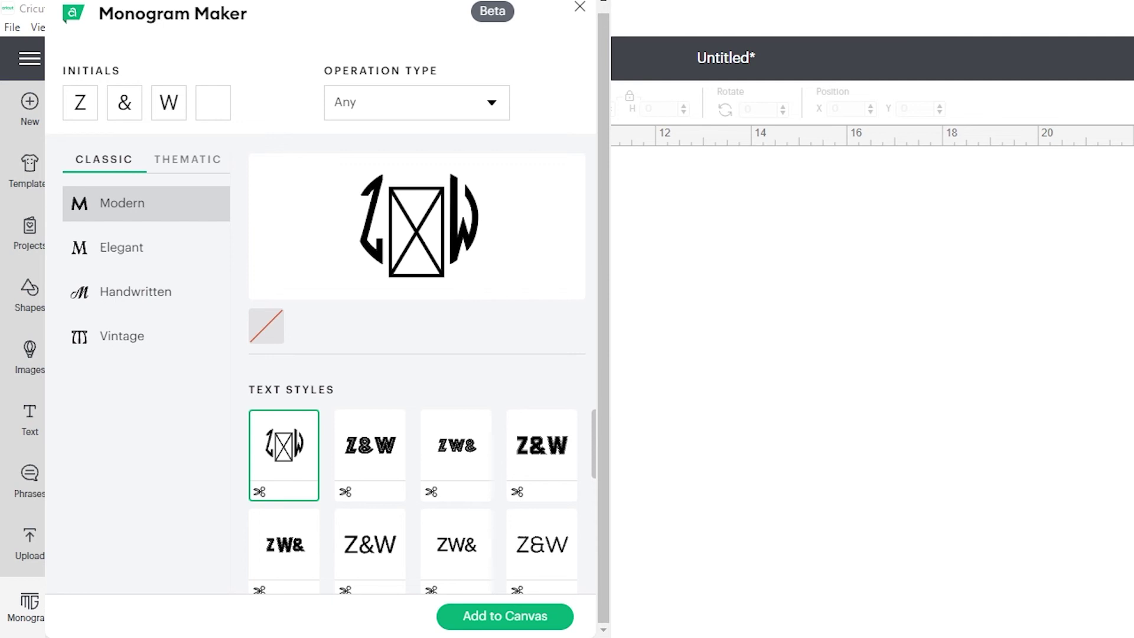
{"action": "scroll", "coordinate": [413, 502], "scroll_direction": "down", "scroll_amount": 5}
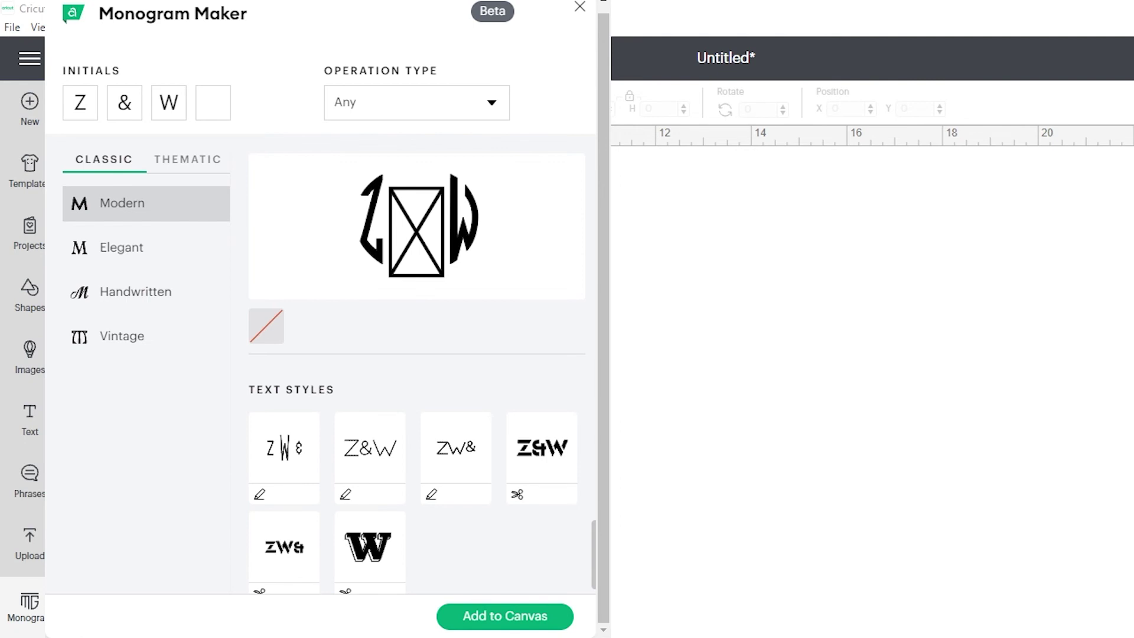